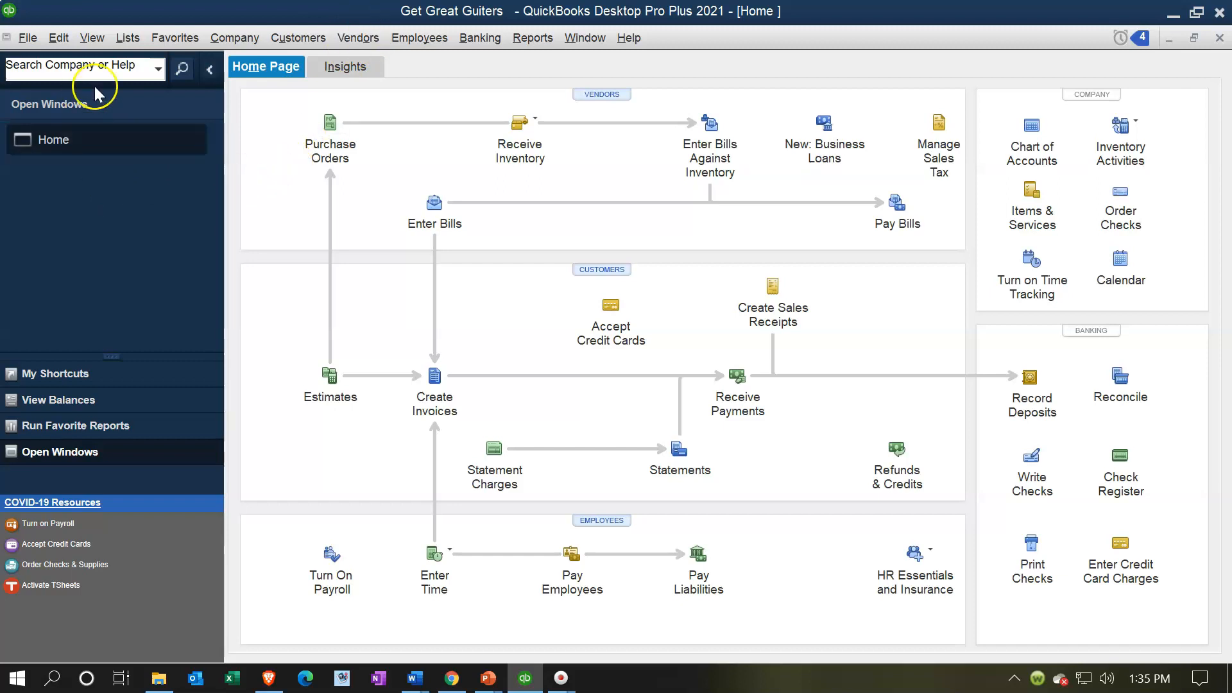
# Show the list of open windows beside the home page
pyautogui.click(92, 37)
pyautogui.click(186, 69)
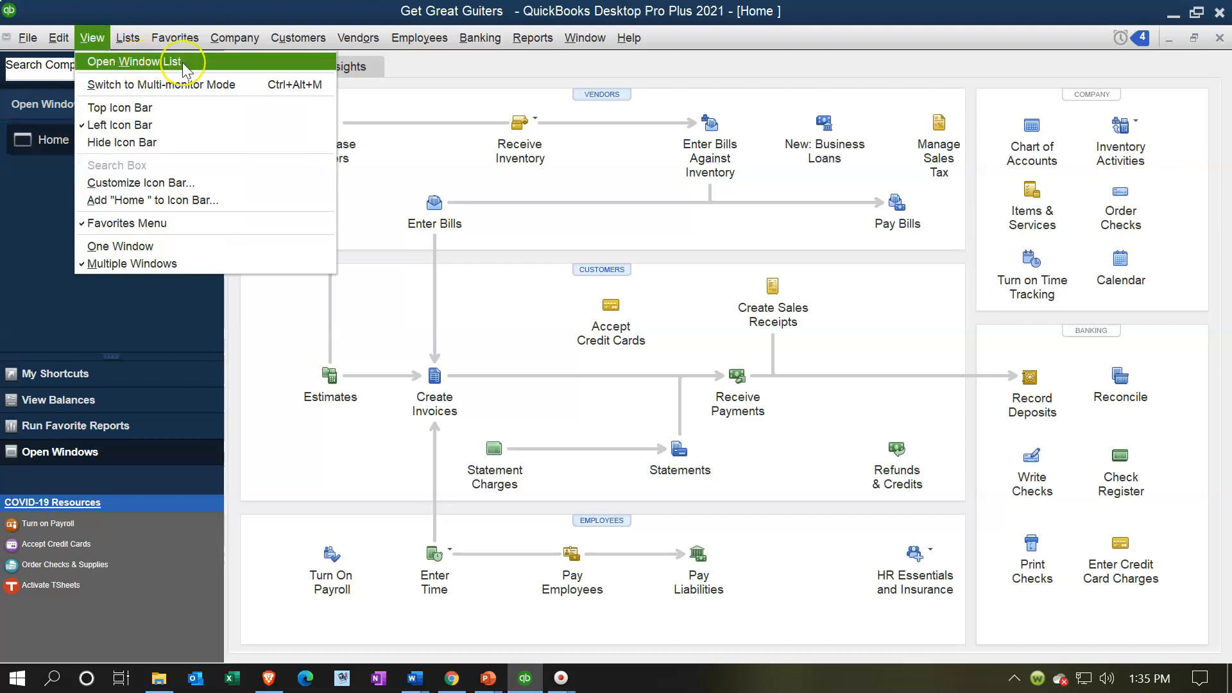
pyautogui.click(185, 65)
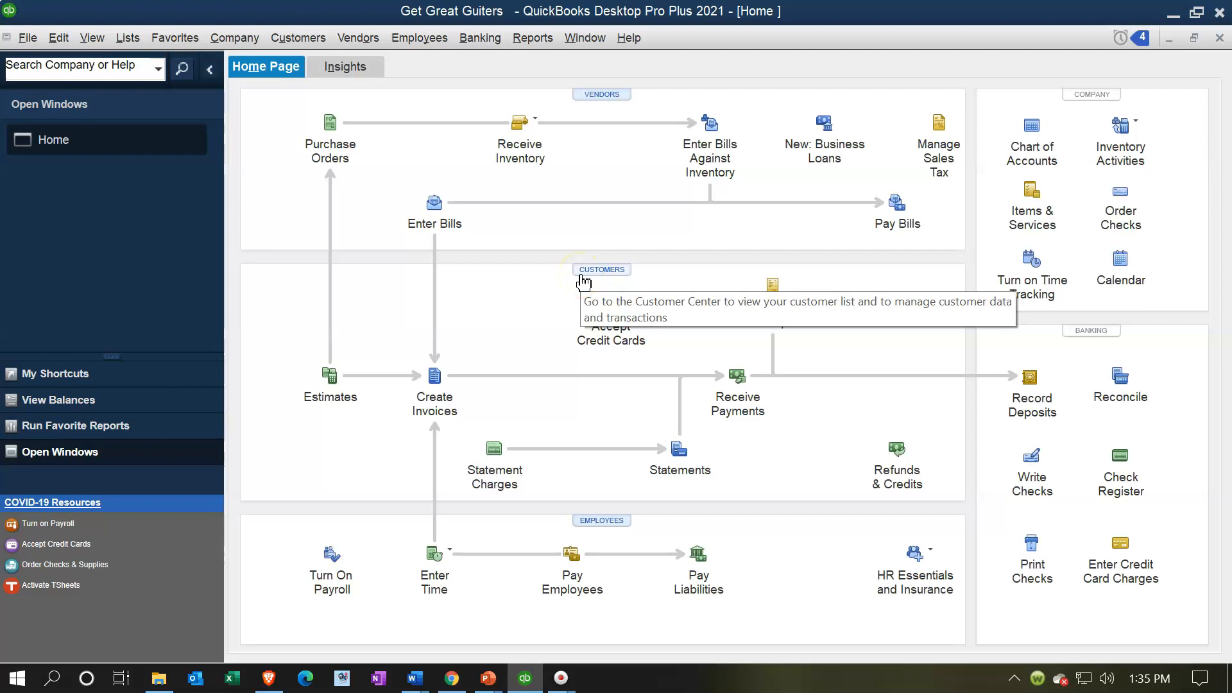
# Open the Customer Center and select the customer Jones Guitars
pyautogui.click(299, 39)
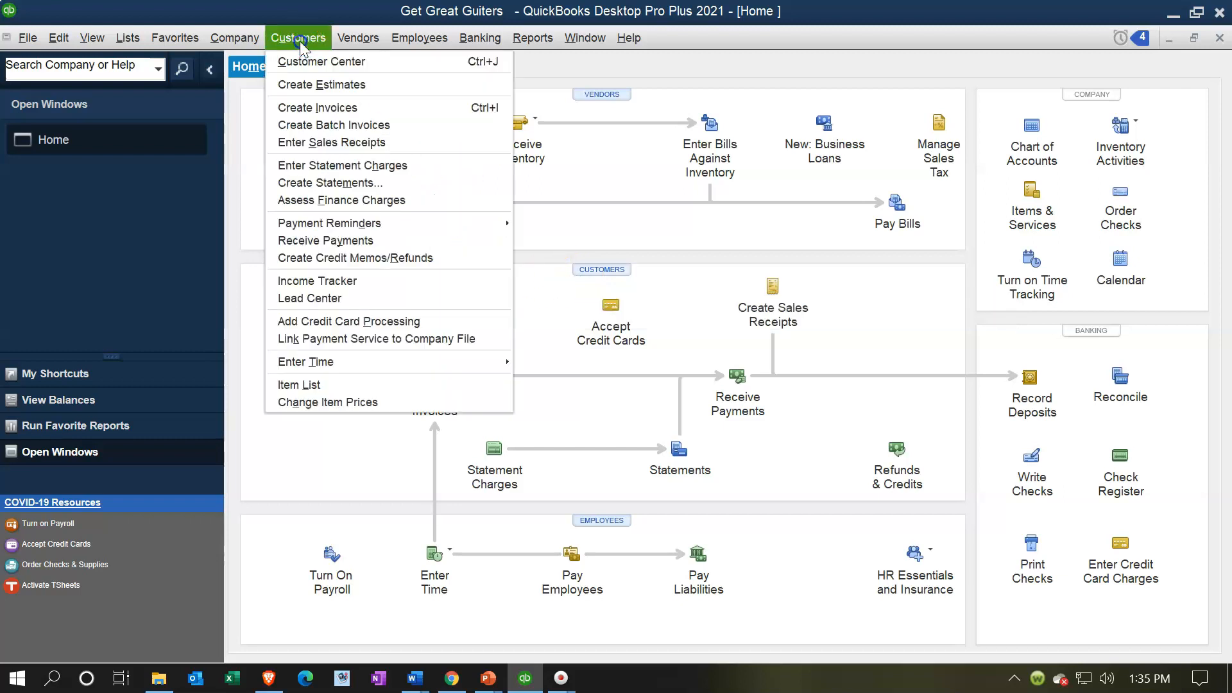
pyautogui.click(305, 62)
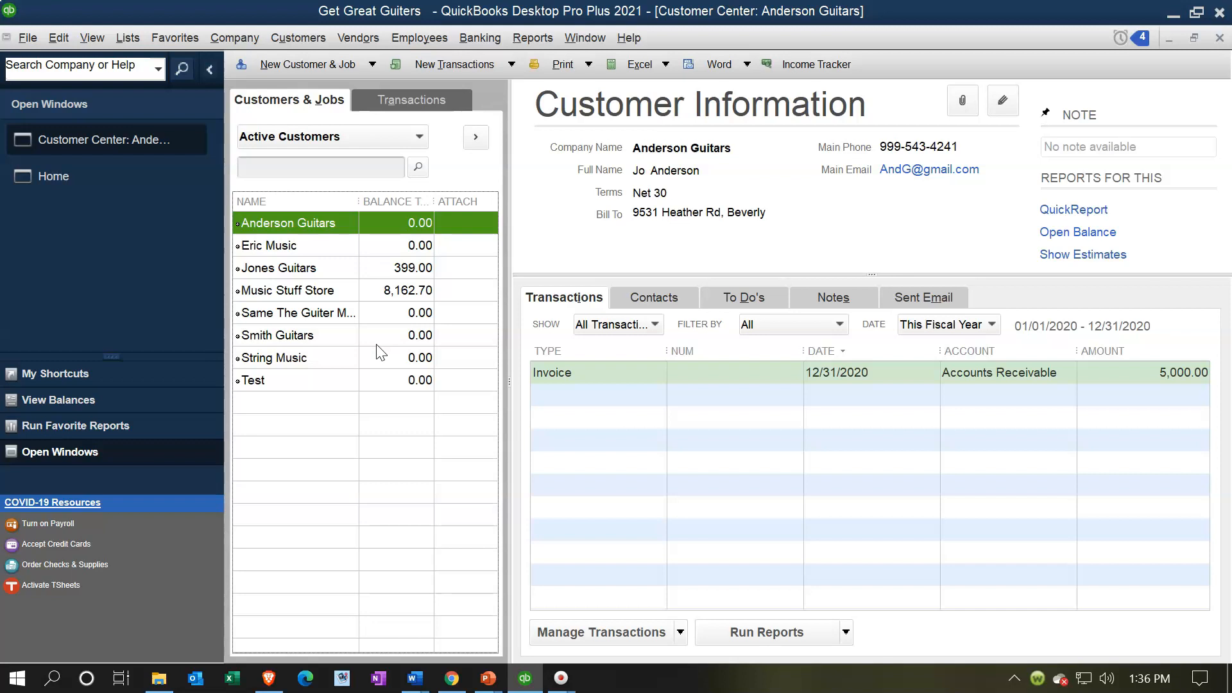
pyautogui.click(306, 269)
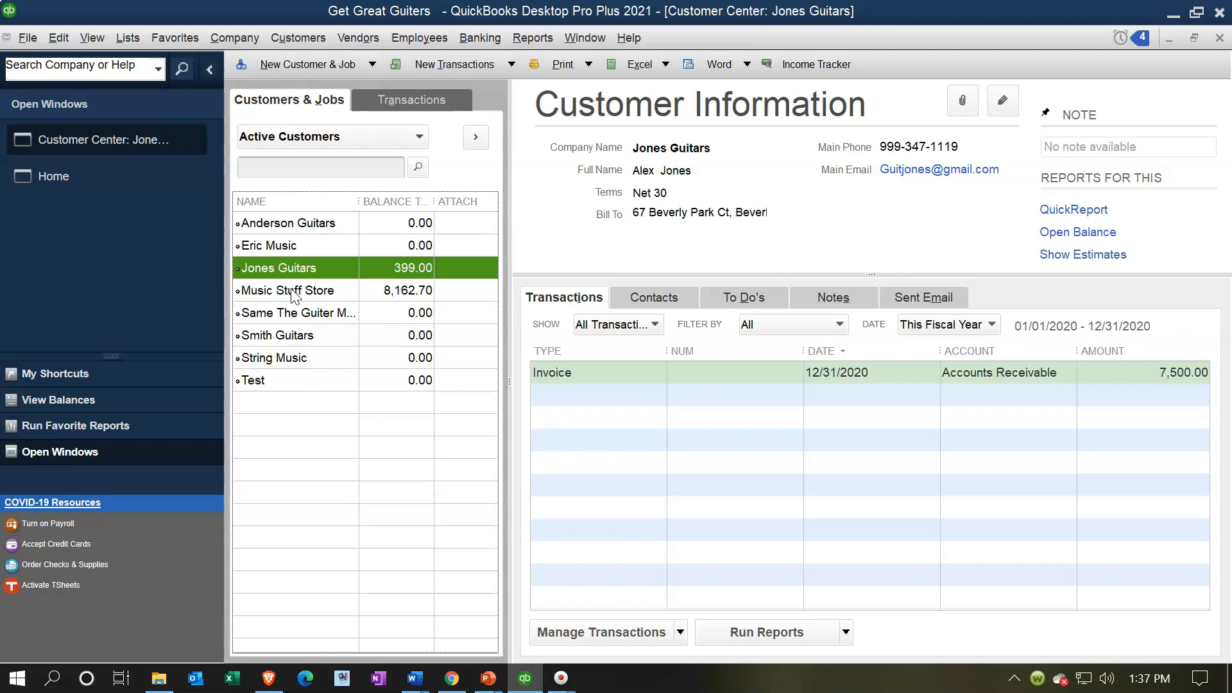
pyautogui.click(363, 100)
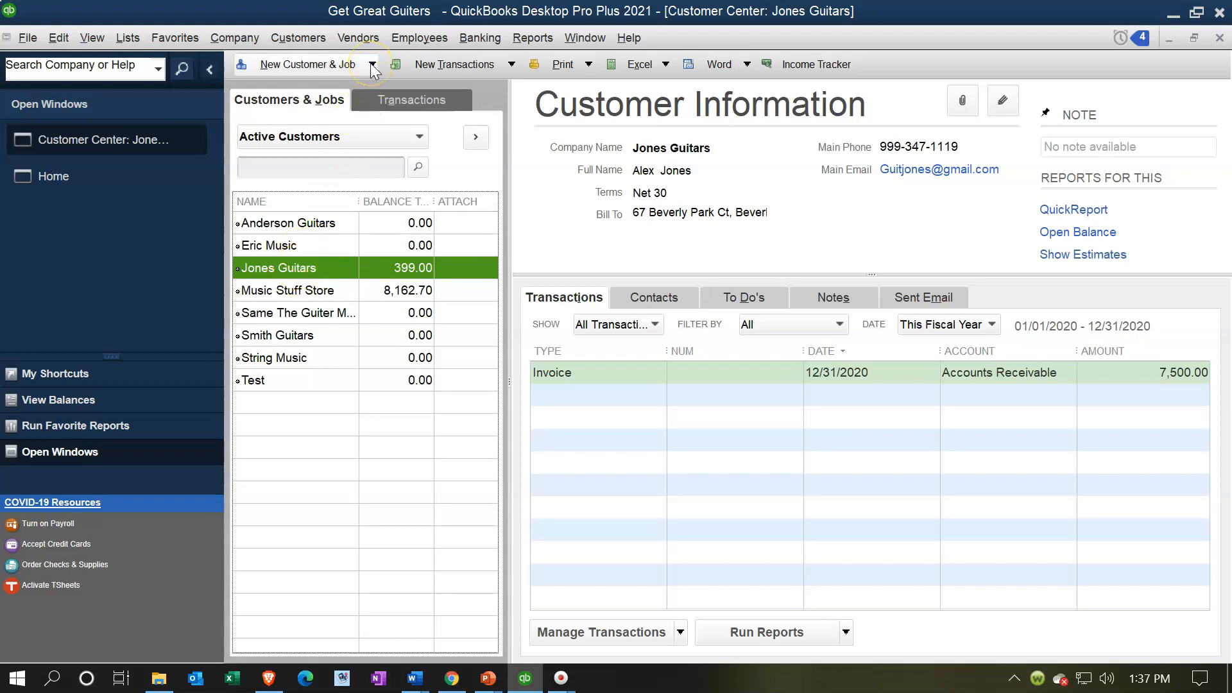
pyautogui.click(303, 268)
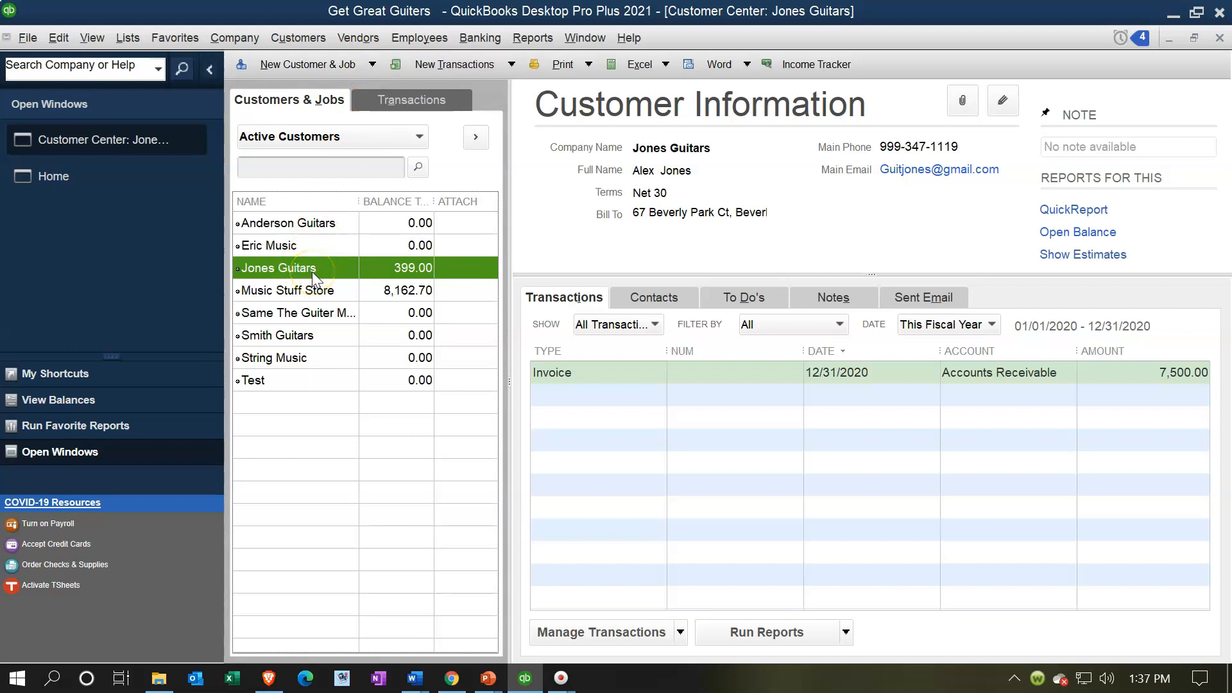
# Add a job named 3005 under Jones Guitars, keeping the prefilled customer details
pyautogui.click(371, 65)
pyautogui.click(344, 104)
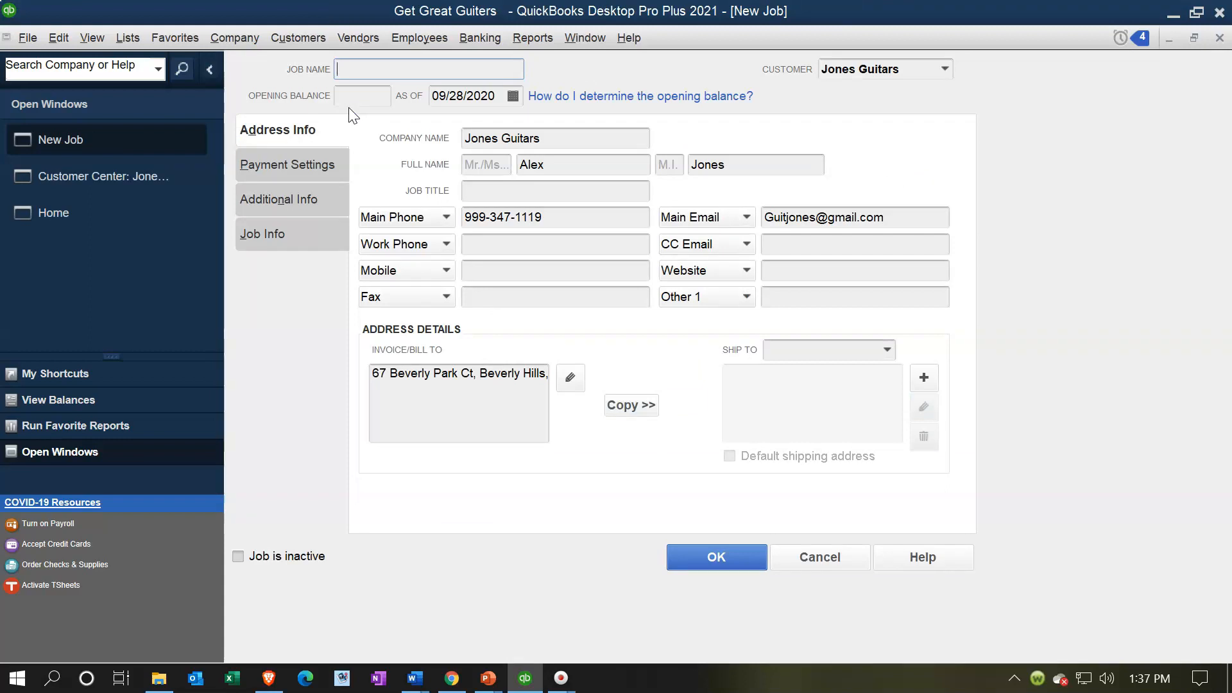
pyautogui.write('3005')
pyautogui.click(556, 132)
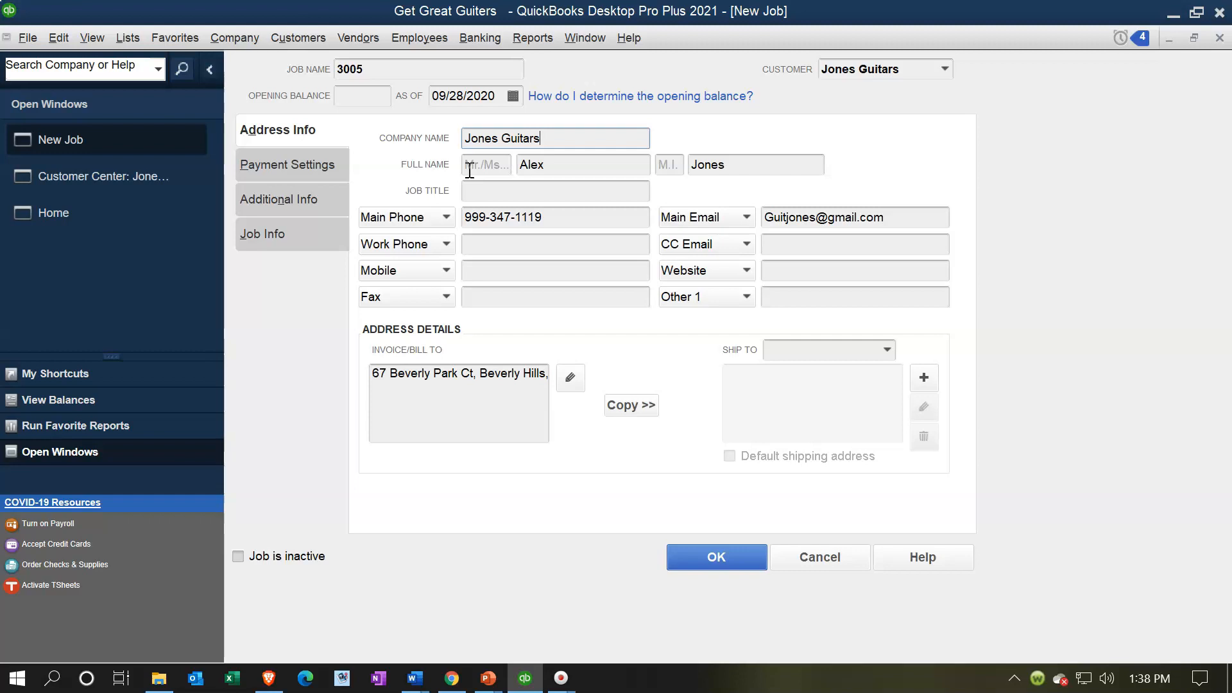
pyautogui.click(734, 556)
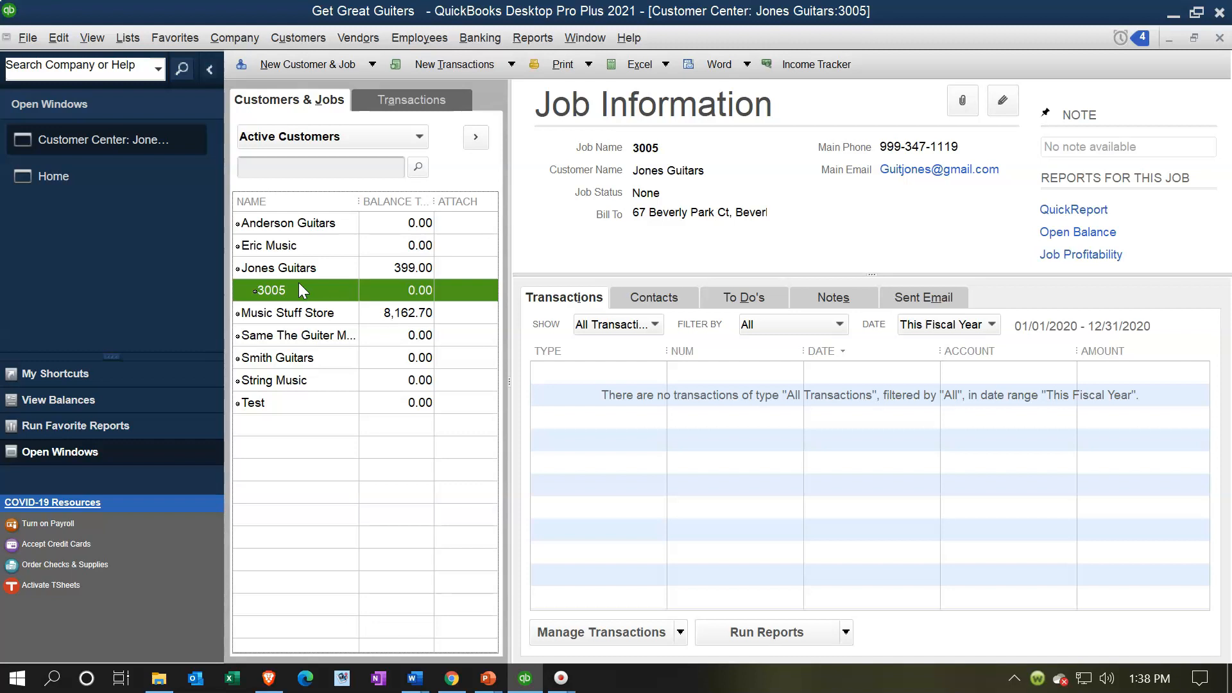
# Start a check from the home page with an expense line assigned to Jones Guitars:3005, and discard it without recording
pyautogui.click(91, 179)
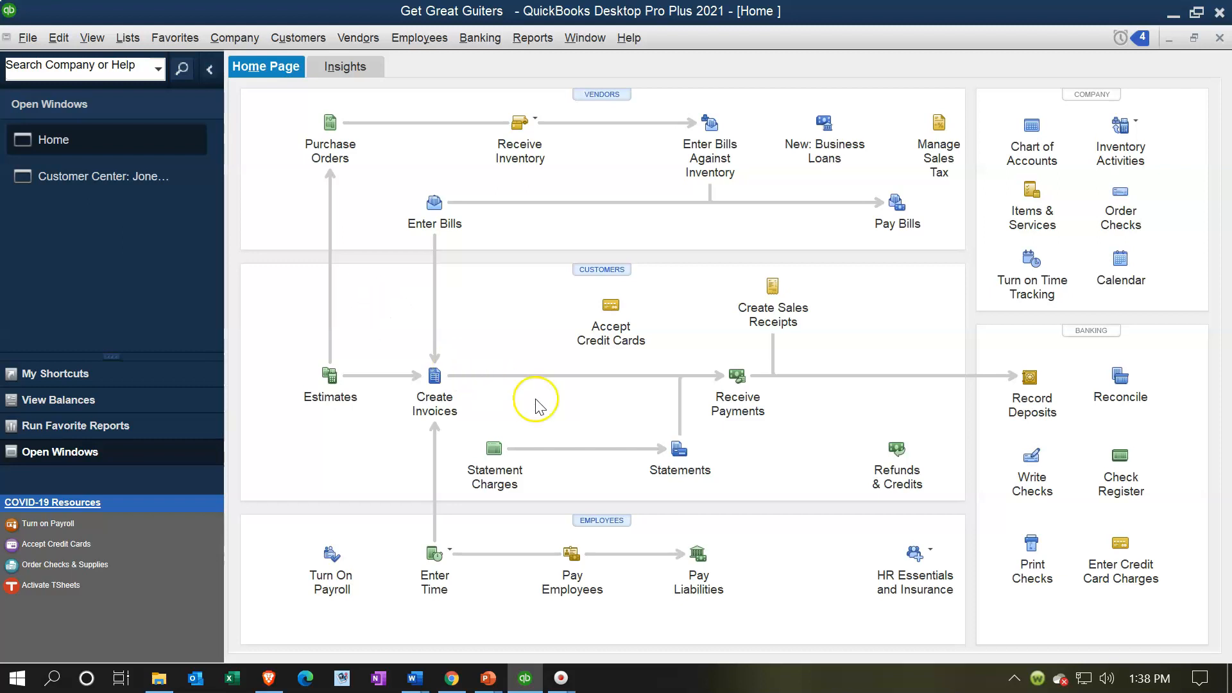
pyautogui.click(1031, 478)
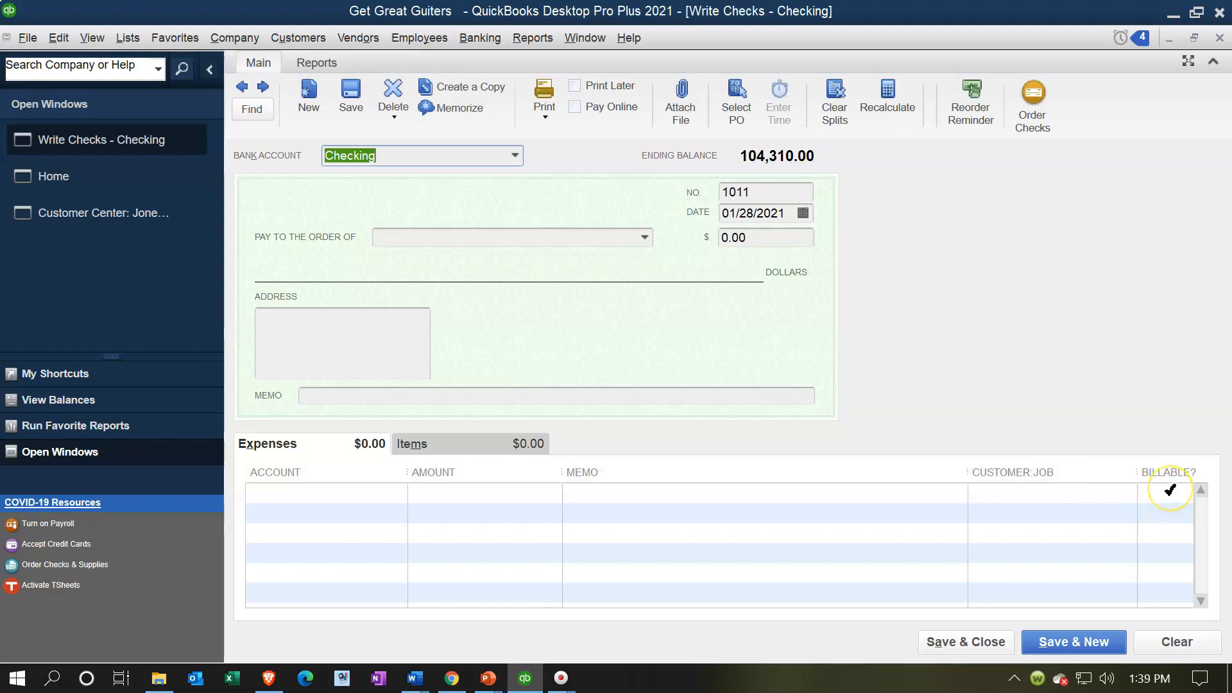
pyautogui.click(1024, 491)
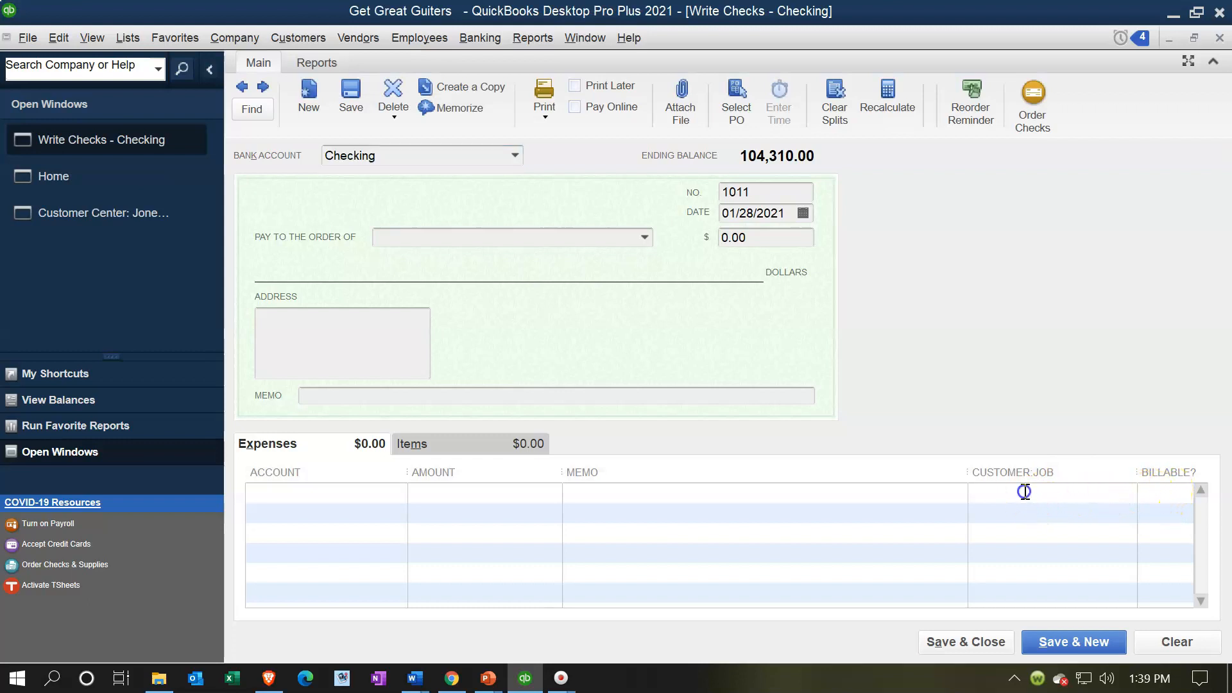
pyautogui.click(1127, 492)
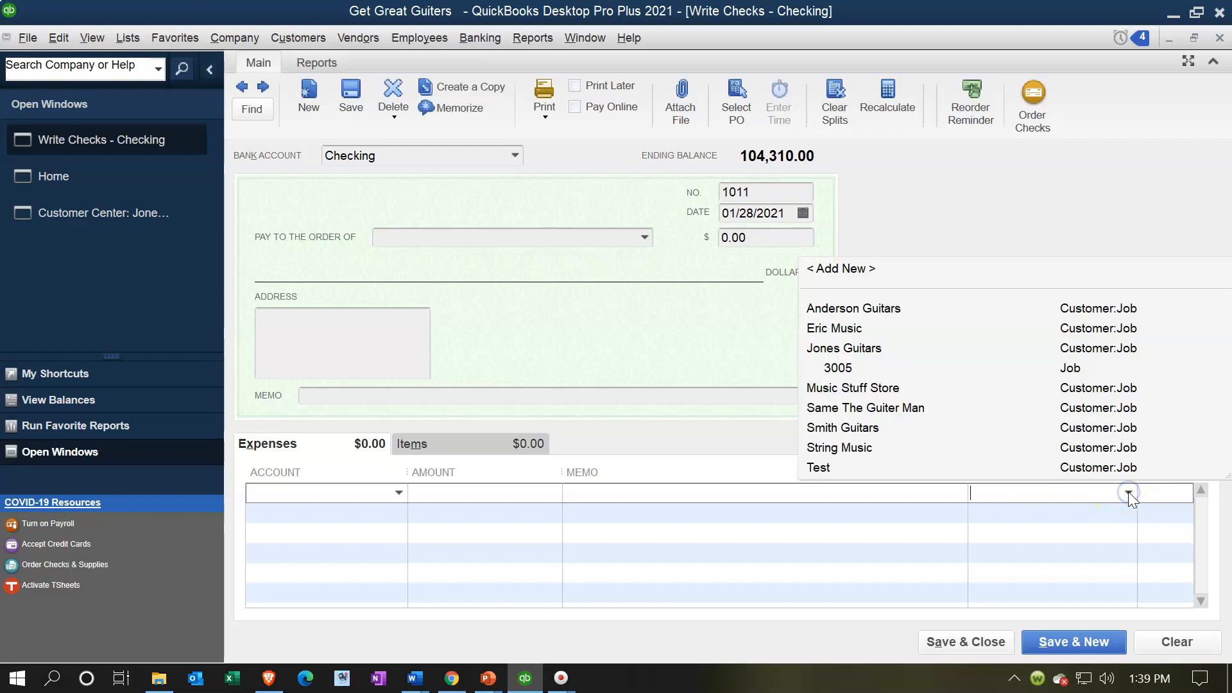
pyautogui.click(810, 371)
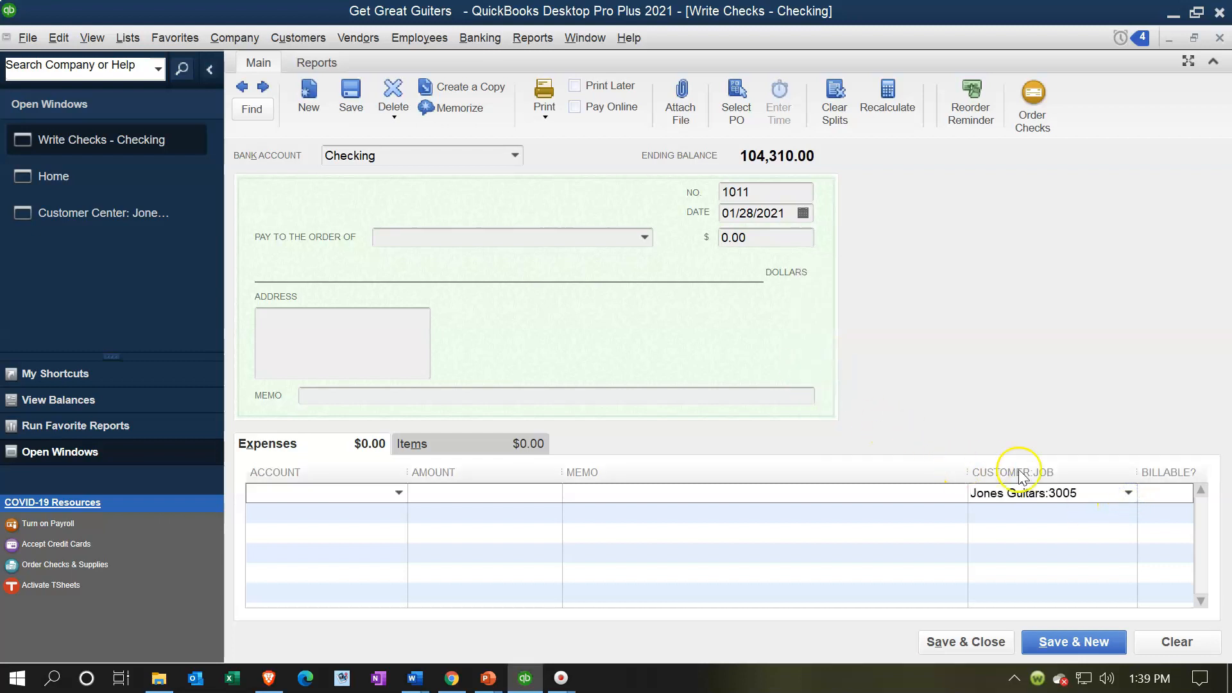
pyautogui.click(1171, 486)
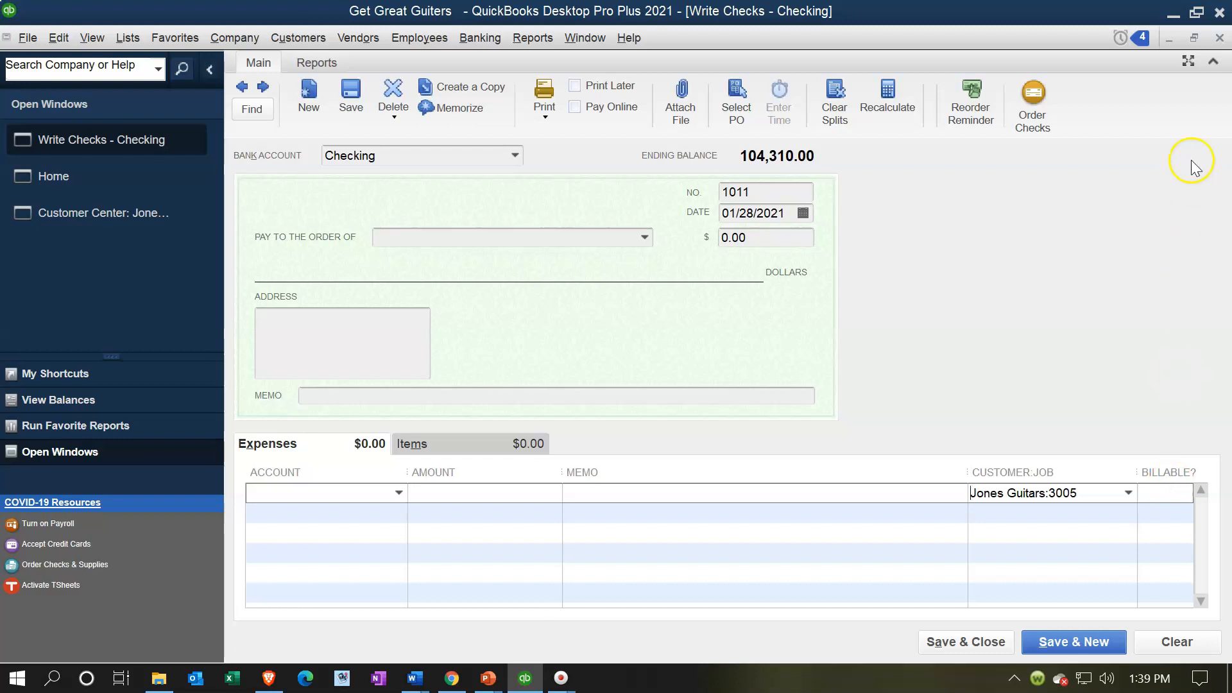
pyautogui.click(1218, 38)
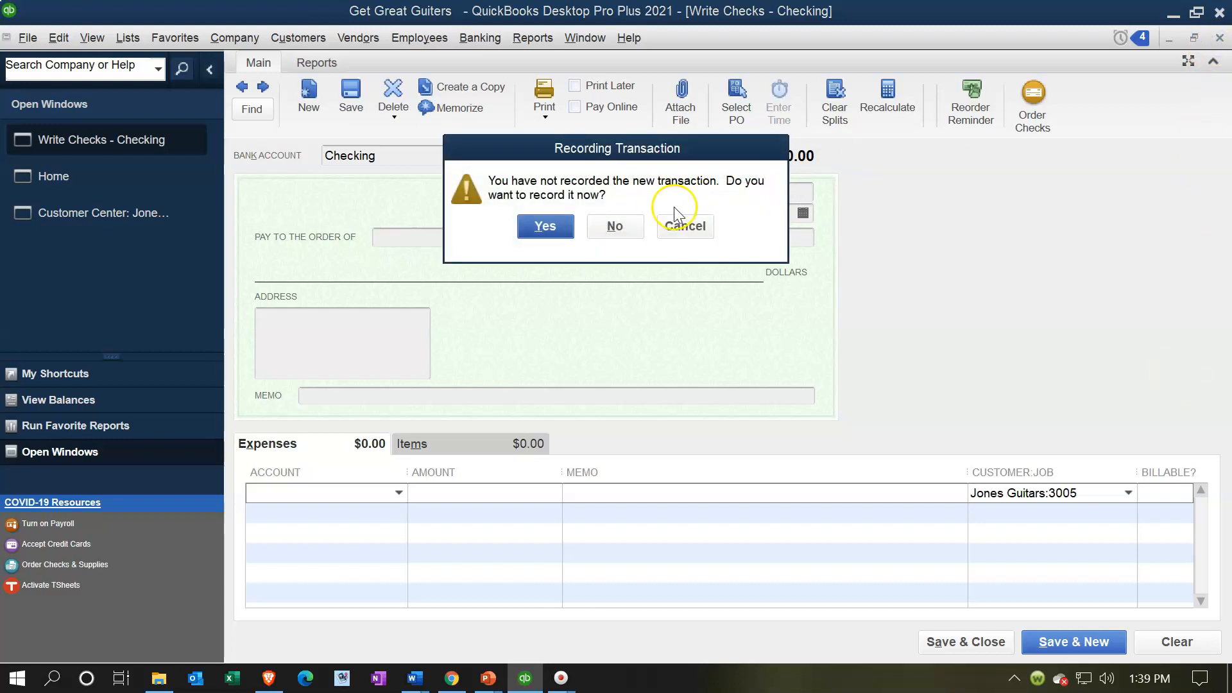
pyautogui.click(616, 226)
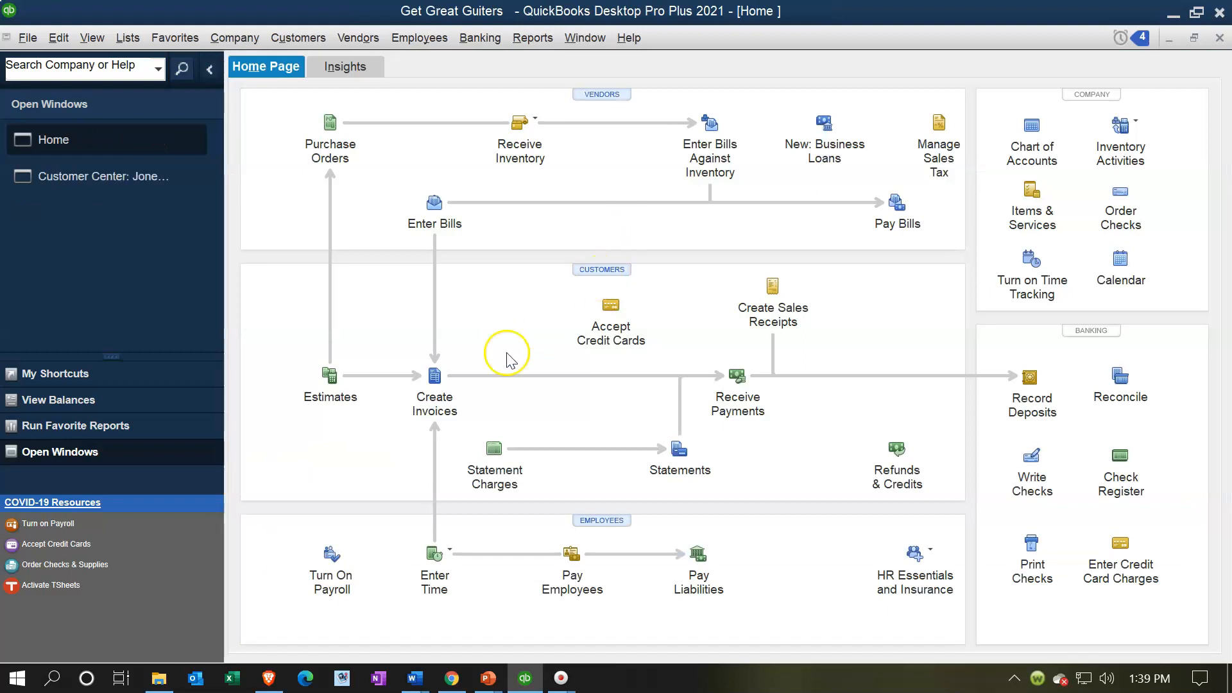
# Open a blank invoice form from the home page to examine its layout
pyautogui.click(451, 392)
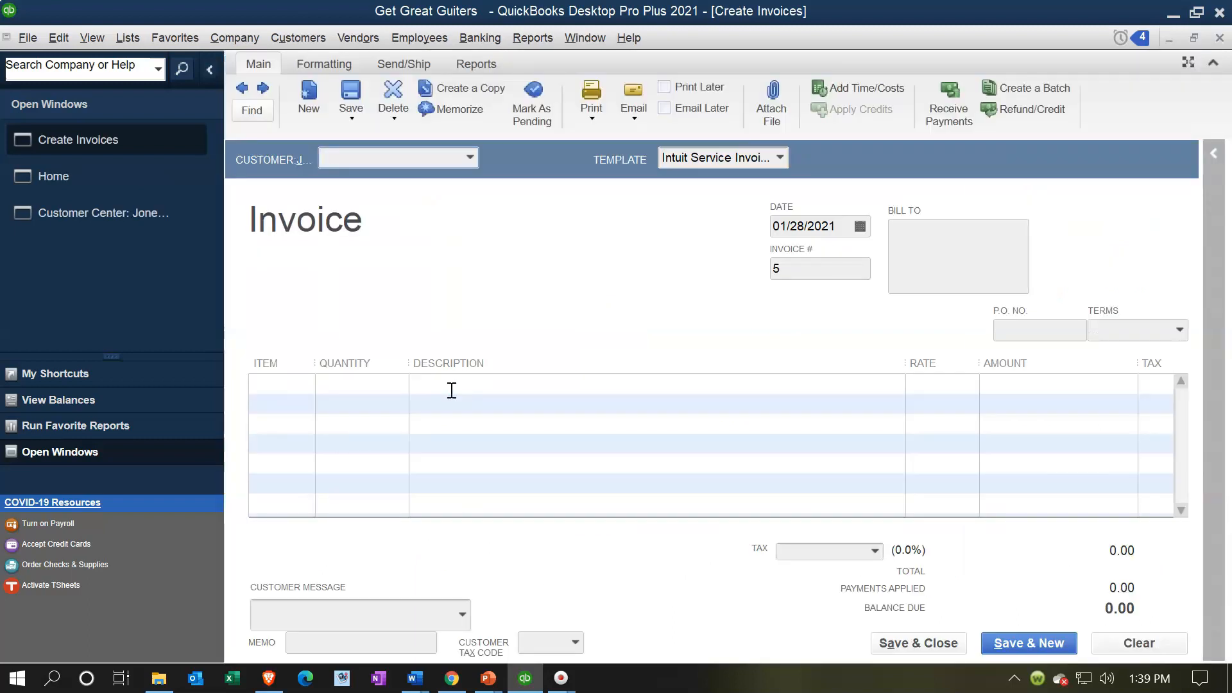
pyautogui.click(357, 390)
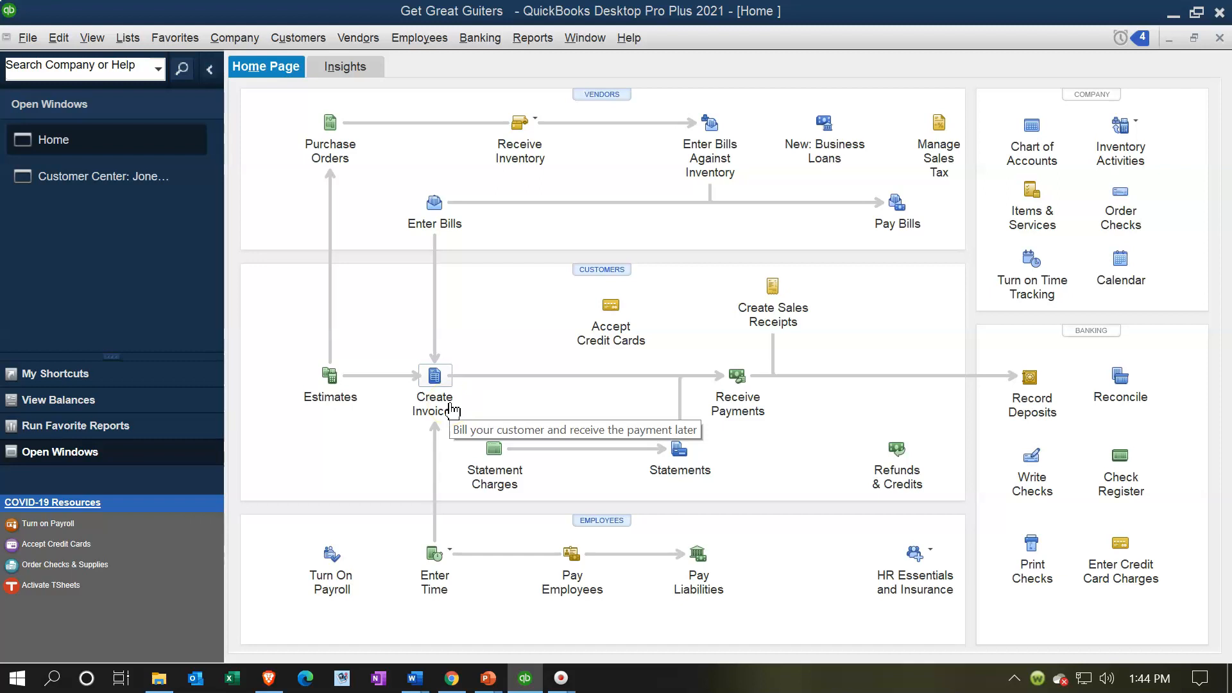
# Return to the Customer Center and select the customer Same The Guiter Man
pyautogui.click(130, 182)
pyautogui.click(130, 181)
pyautogui.click(130, 181)
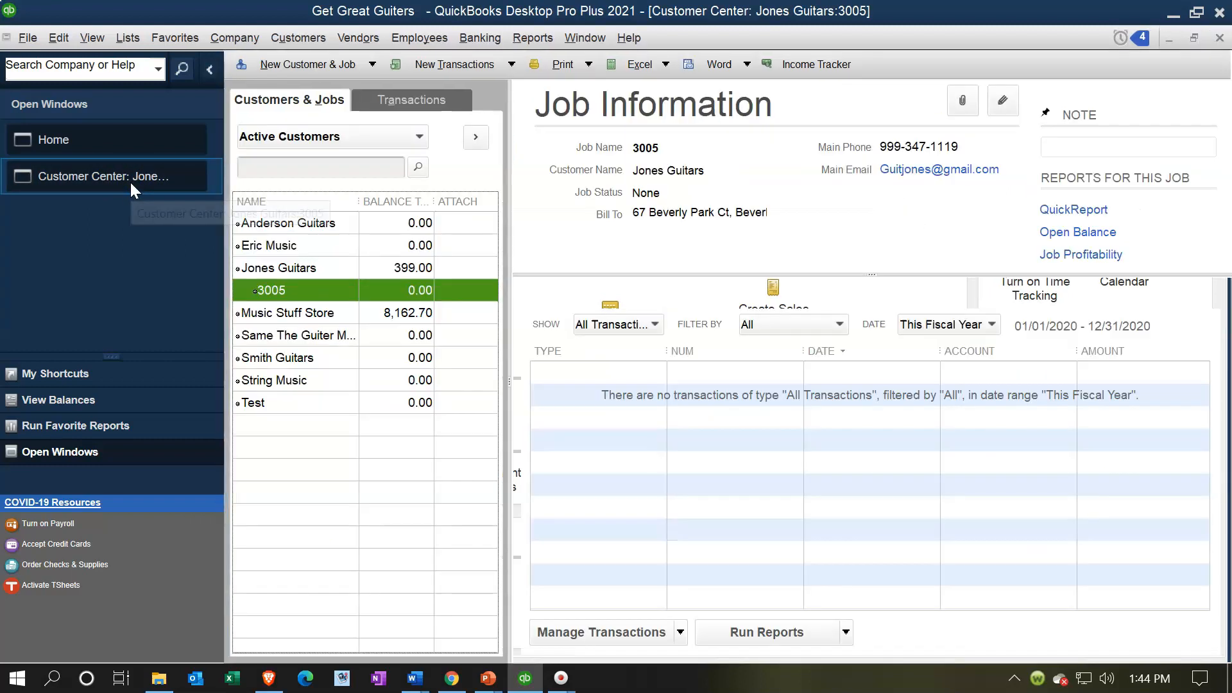
pyautogui.click(273, 332)
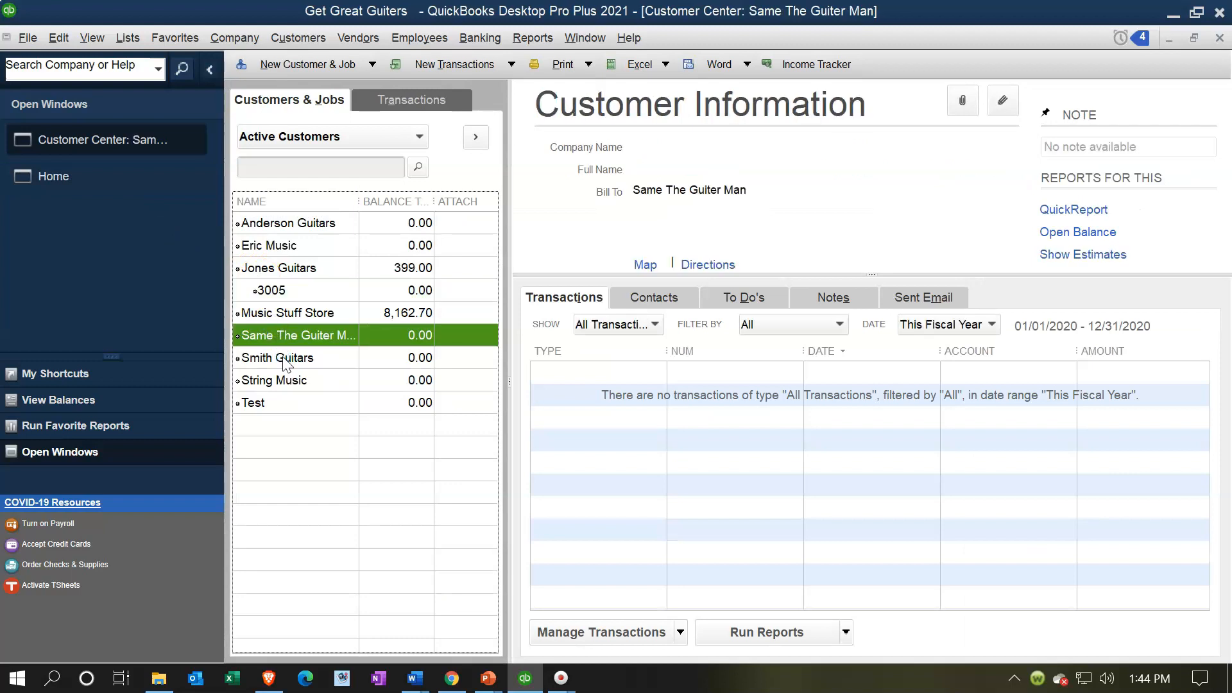
pyautogui.click(268, 341)
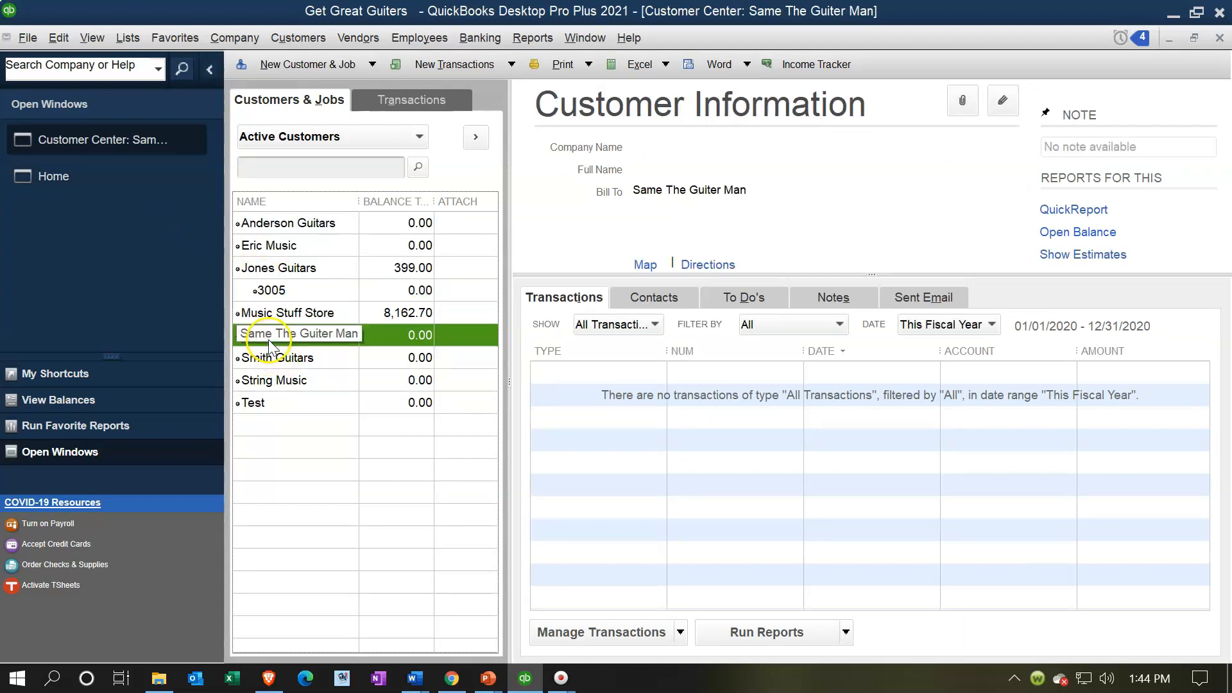
# Add a job named 4002 under Same The Guiter Man, leaving the opening balance empty
pyautogui.click(281, 64)
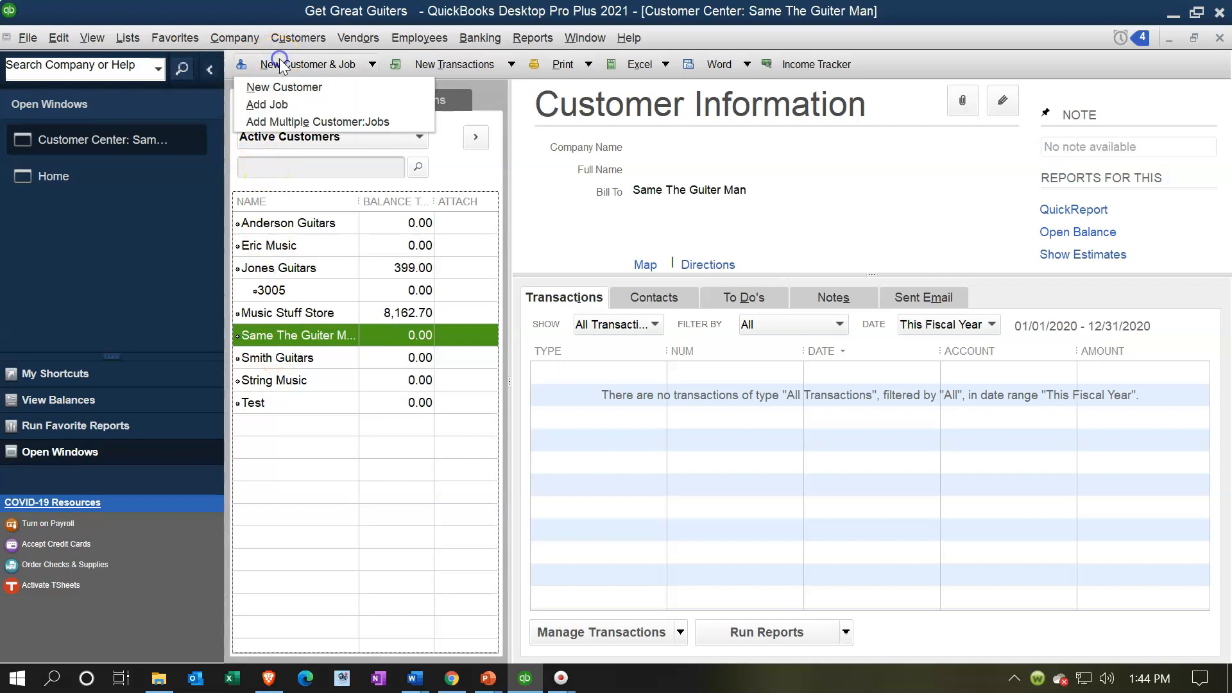
pyautogui.click(285, 105)
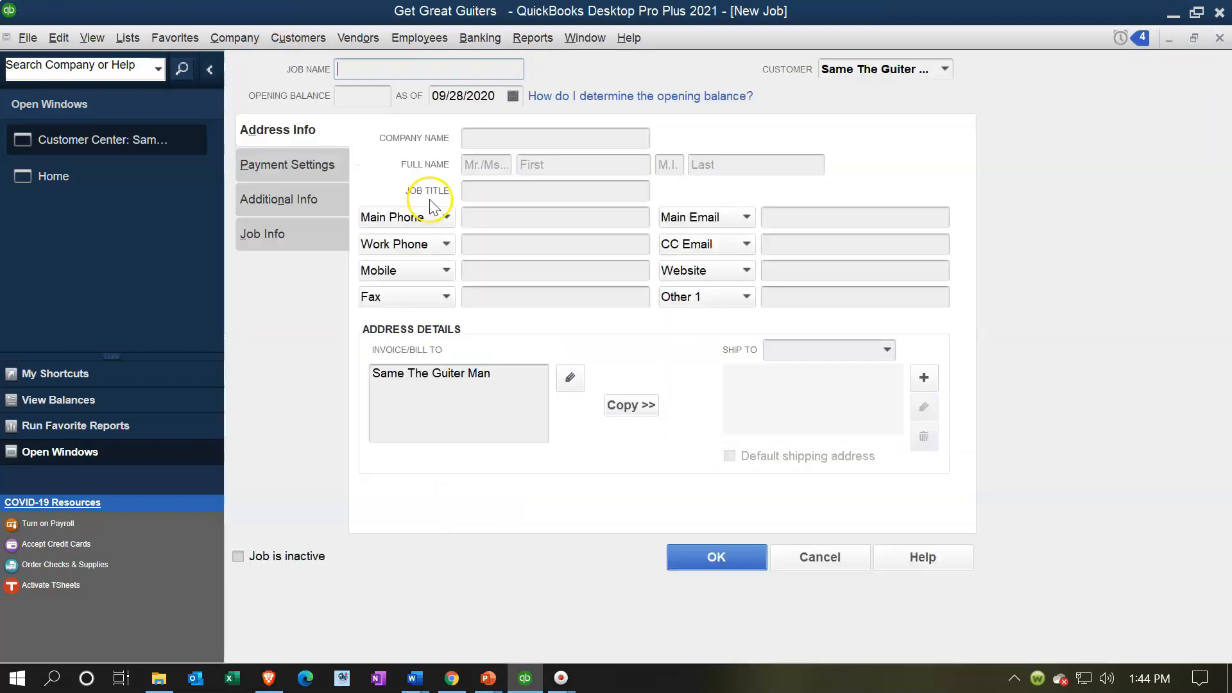
pyautogui.write('4002')
pyautogui.press('Tab')
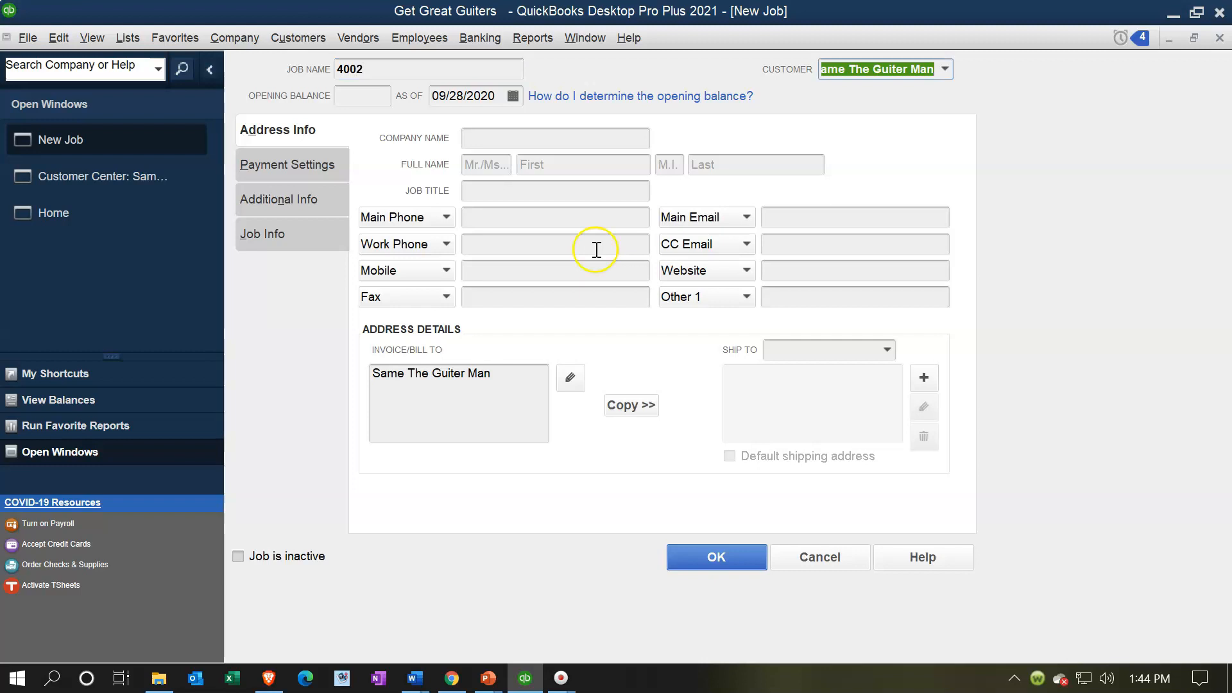
pyautogui.click(563, 190)
pyautogui.click(370, 99)
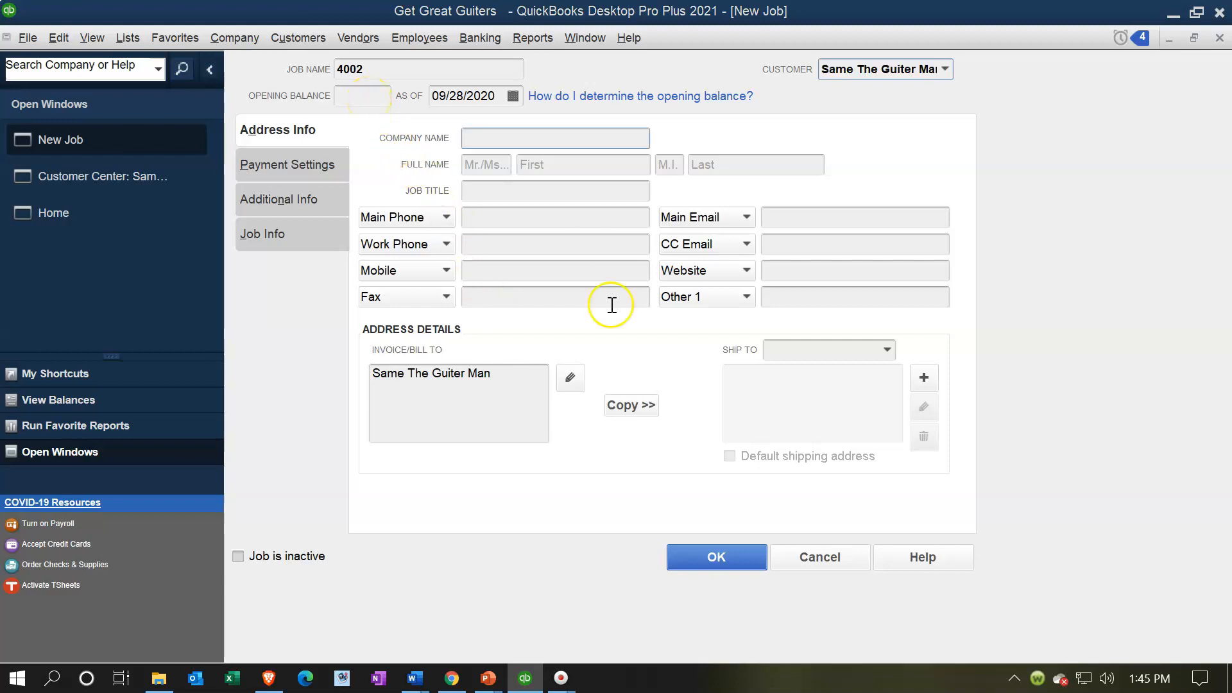
pyautogui.click(718, 560)
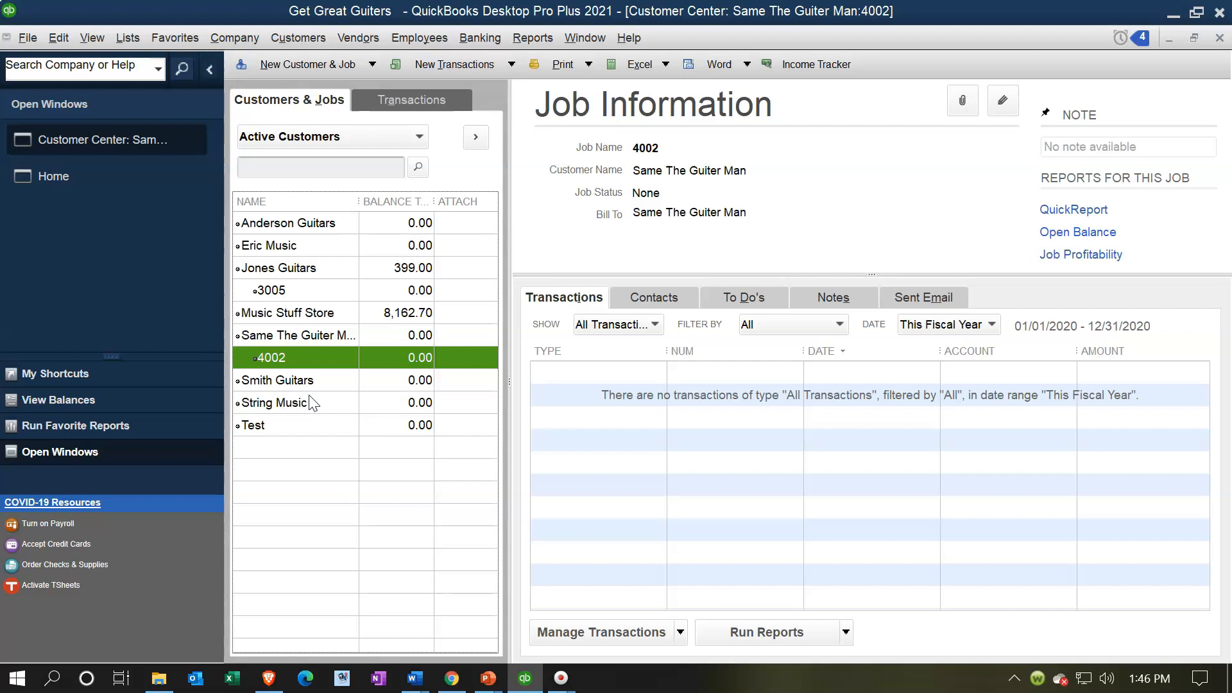
pyautogui.click(304, 428)
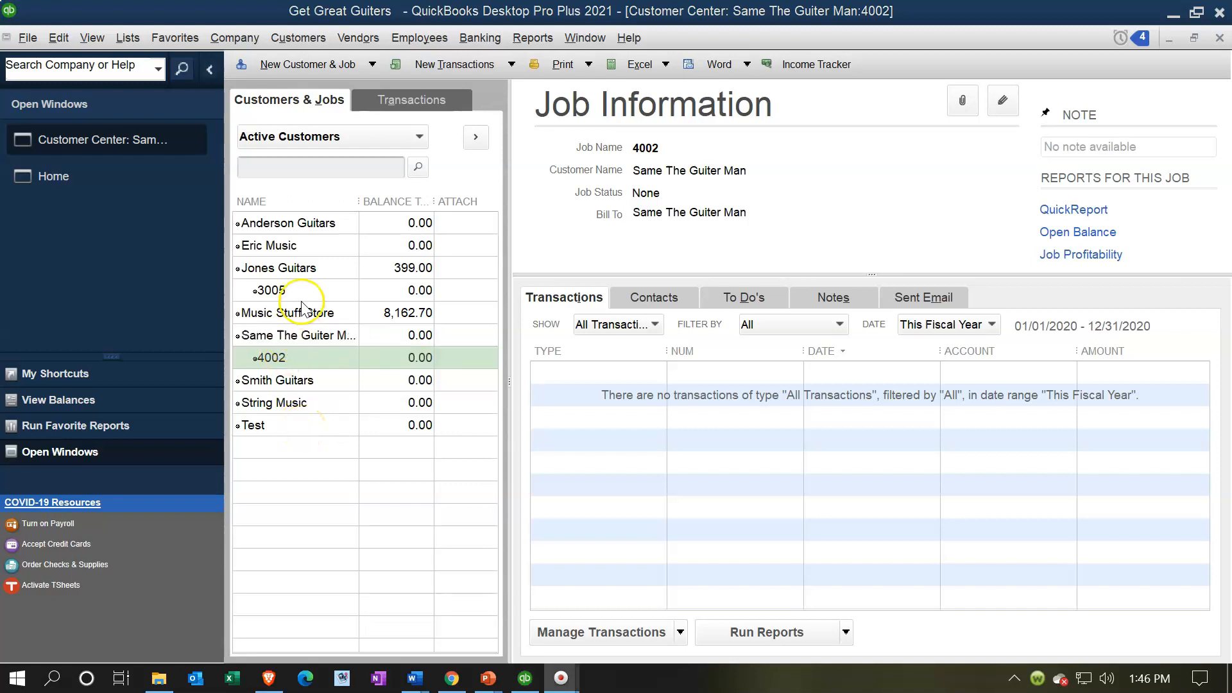
pyautogui.click(303, 340)
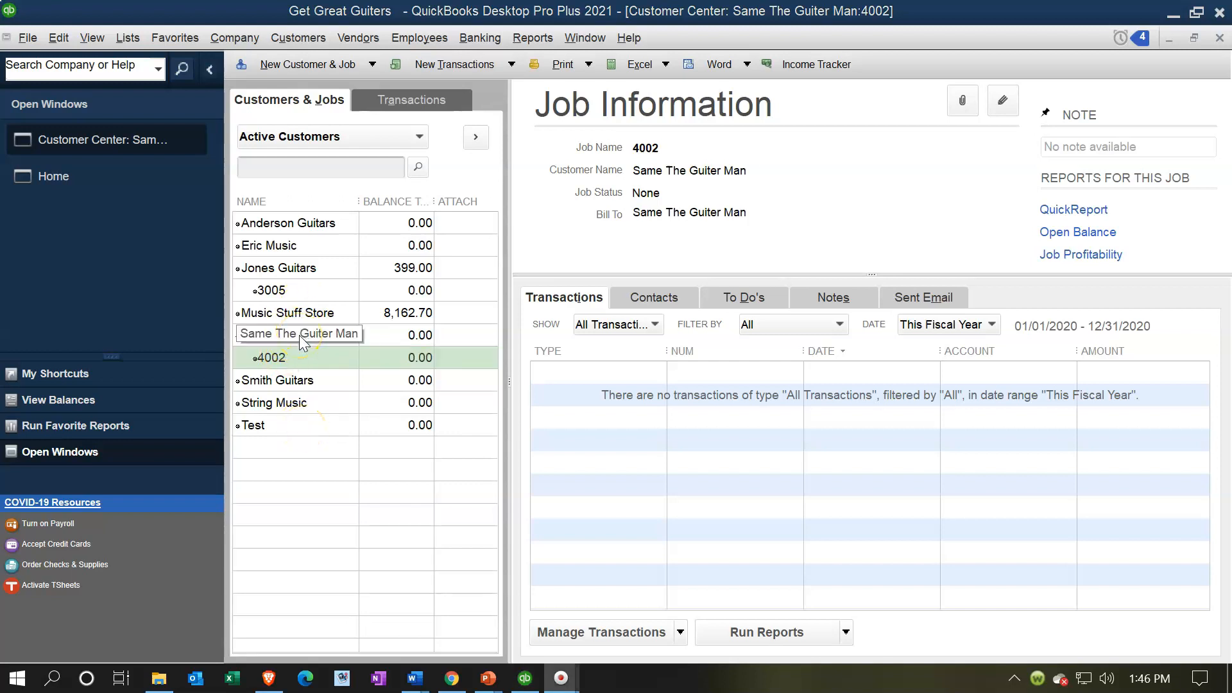